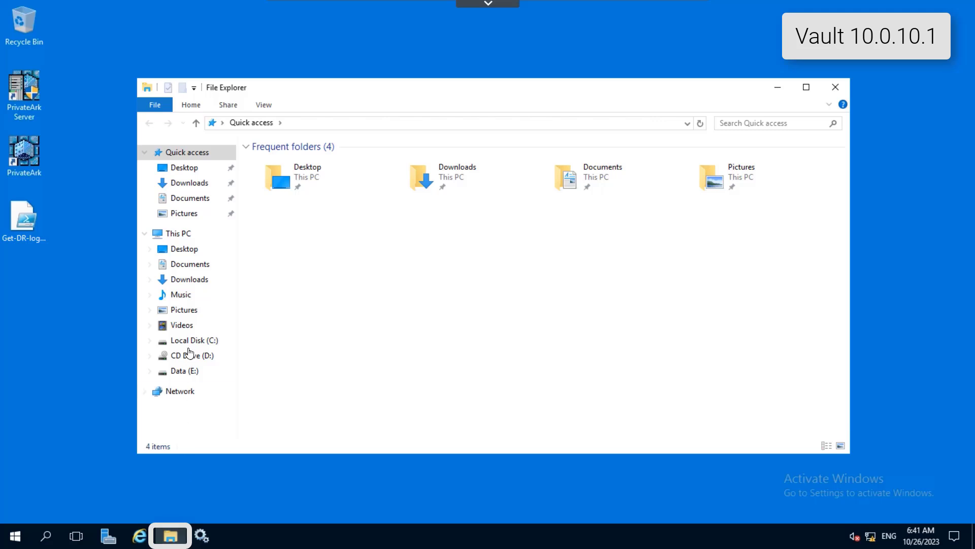
# Step: Open padr.ini from C:\Program Files (x86)\PrivateArk\PADR\Conf in Notepad
pyautogui.click(192, 340)
pyautogui.doubleClick(292, 214)
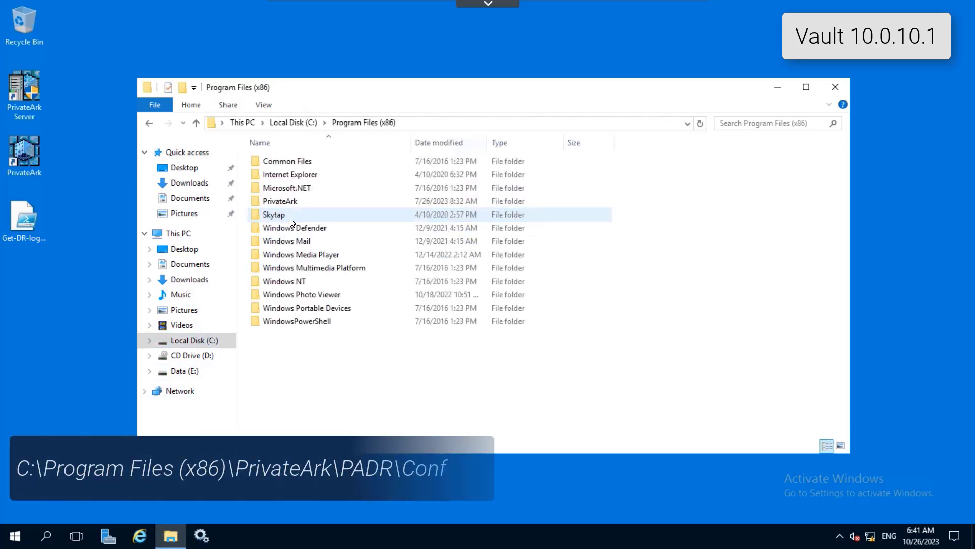
pyautogui.doubleClick(292, 202)
pyautogui.doubleClick(292, 177)
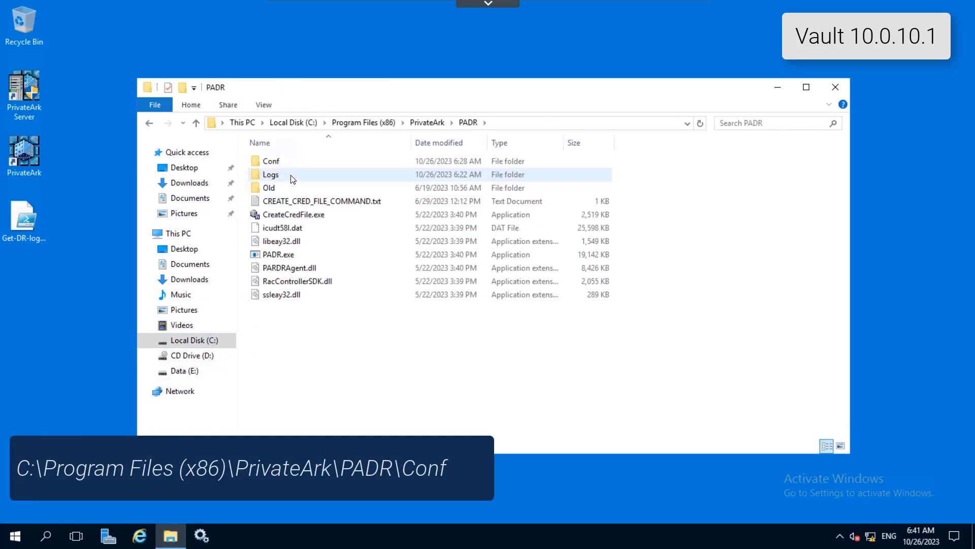
pyautogui.doubleClick(294, 161)
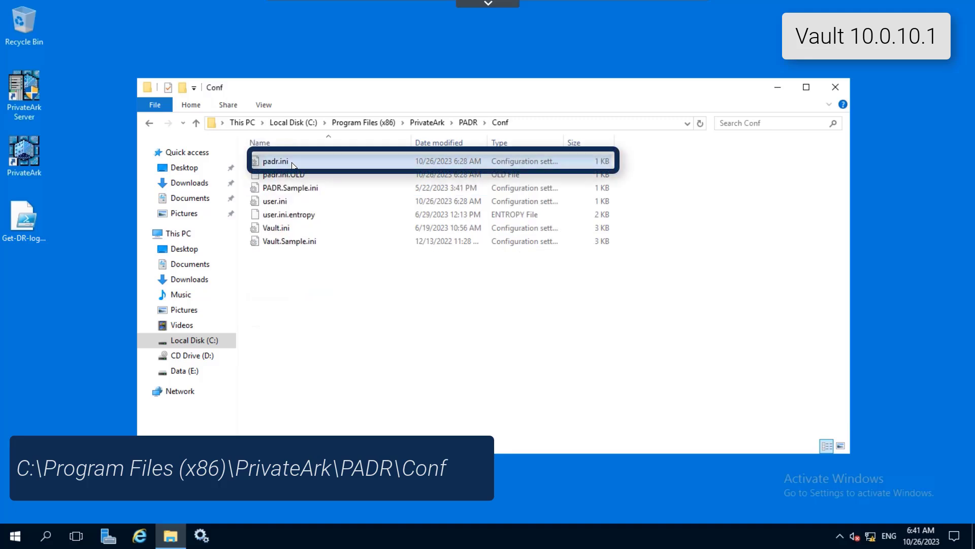
pyautogui.doubleClick(277, 161)
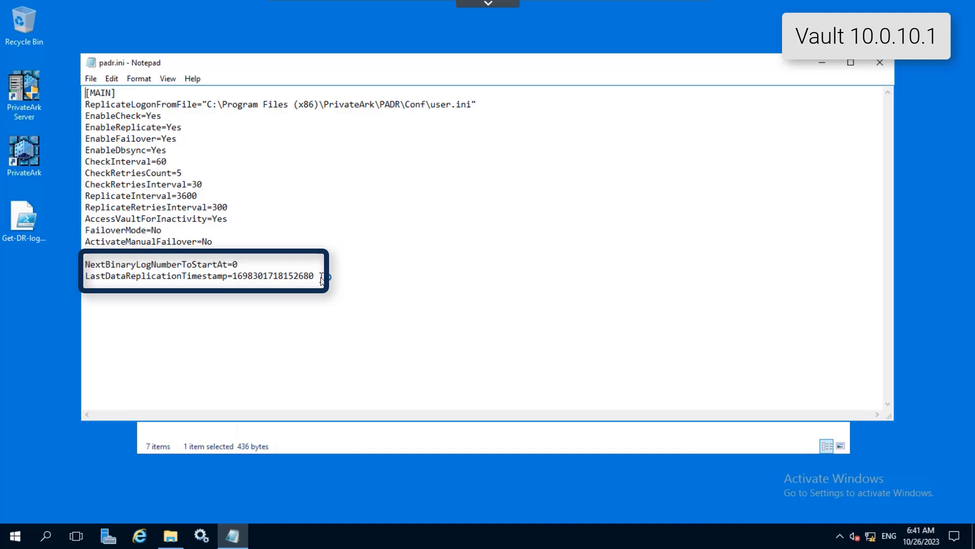
# Step: Delete the NextBinaryLogNumberToStartAt and LastDataReplicationTimestamp lines from padr.ini and save the file
pyautogui.moveTo(320, 276); pyautogui.dragTo(84, 264)
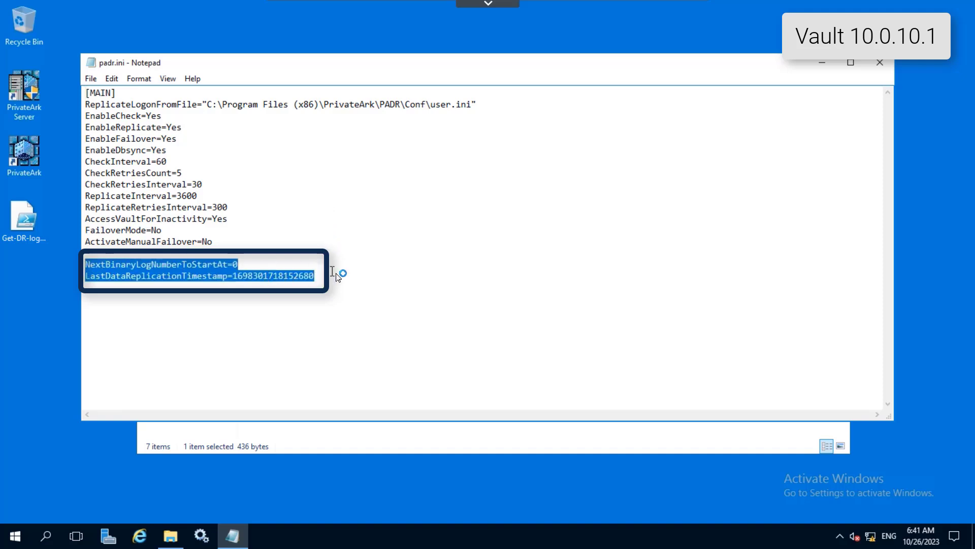
pyautogui.press('Delete')
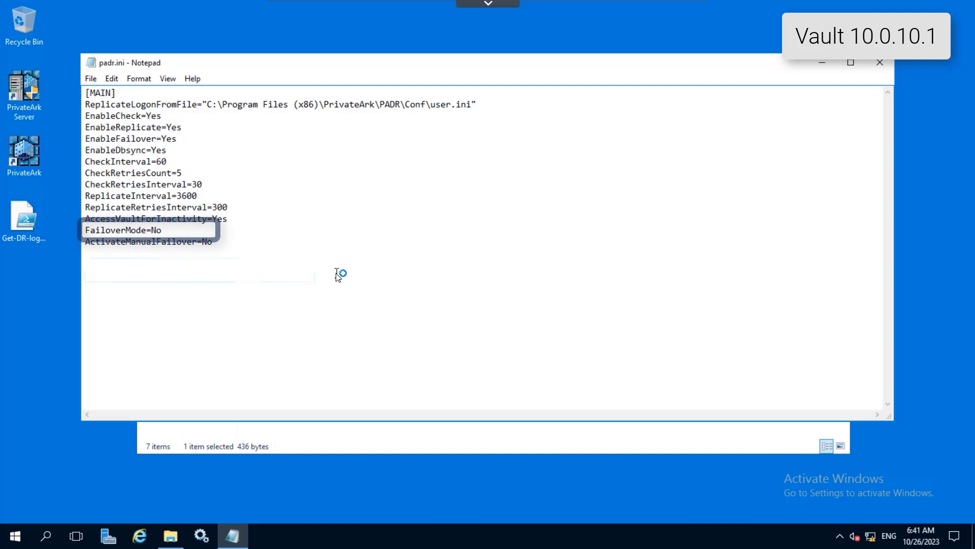
pyautogui.click(92, 82)
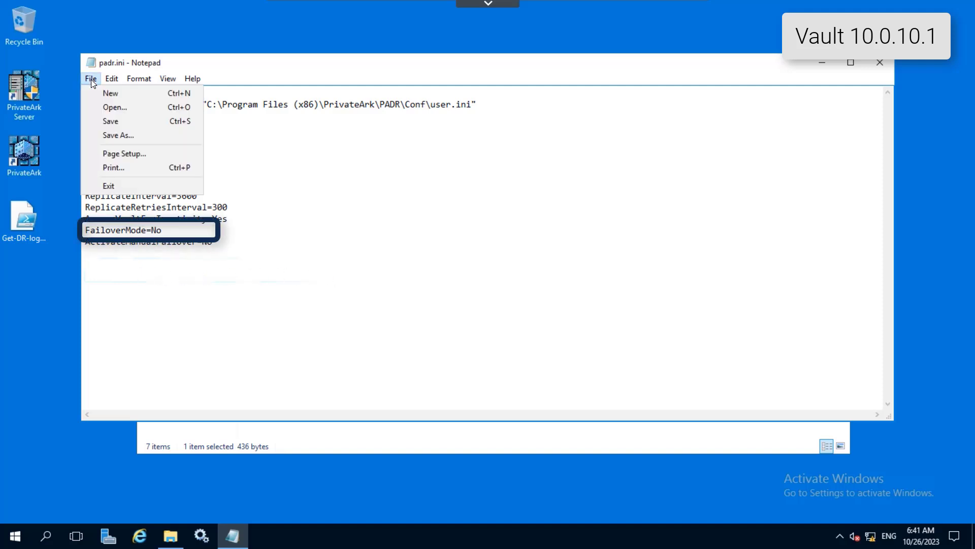
pyautogui.click(106, 125)
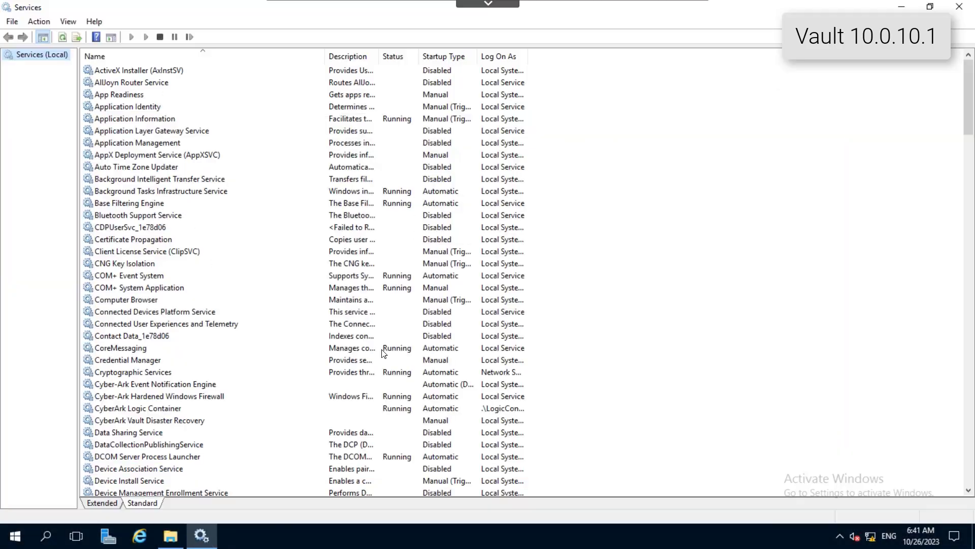
# Step: Start the CyberArk Vault Disaster Recovery service on Vault 10.0.10.1
pyautogui.click(370, 422)
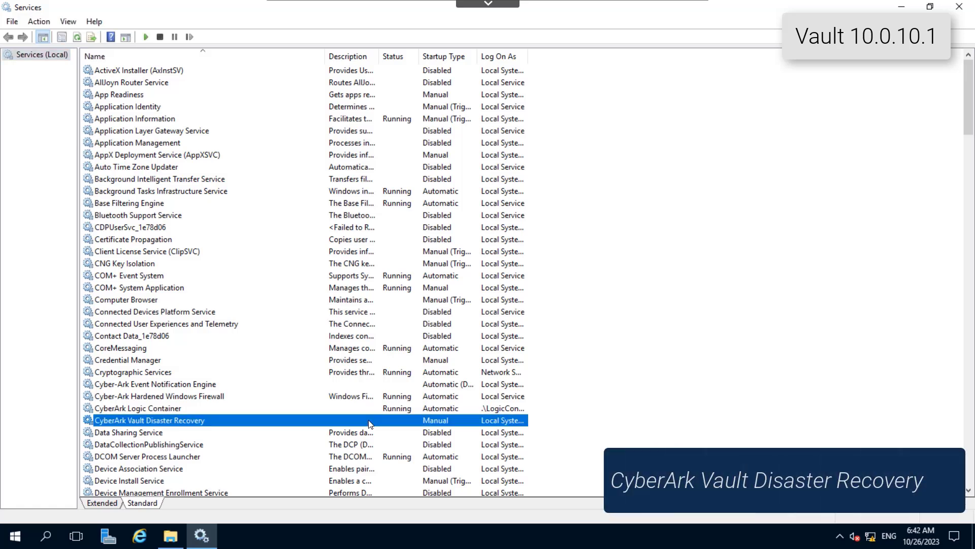
pyautogui.click(146, 38)
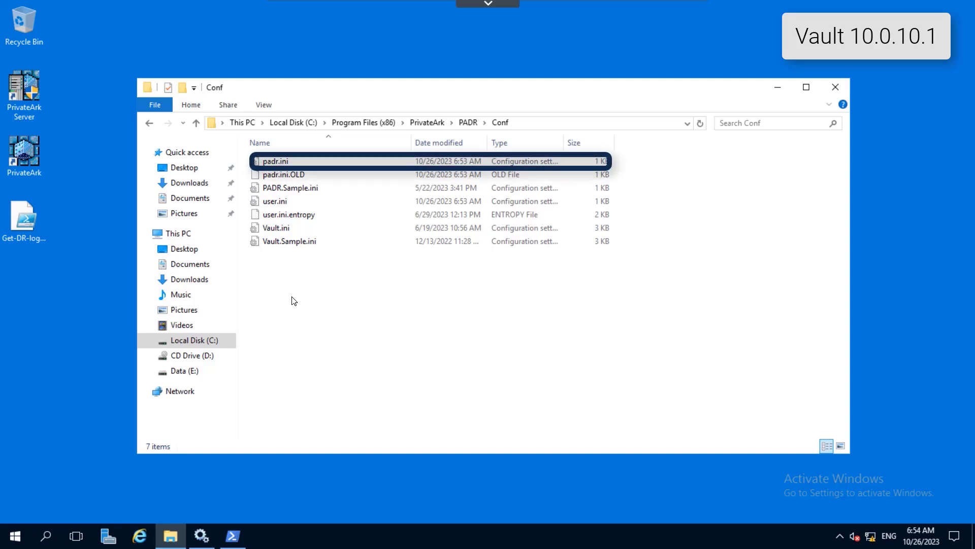
# Step: Open padr.ini in the Conf folder, set ActivateManualFailover to Yes, then save and close the file
pyautogui.doubleClick(303, 159)
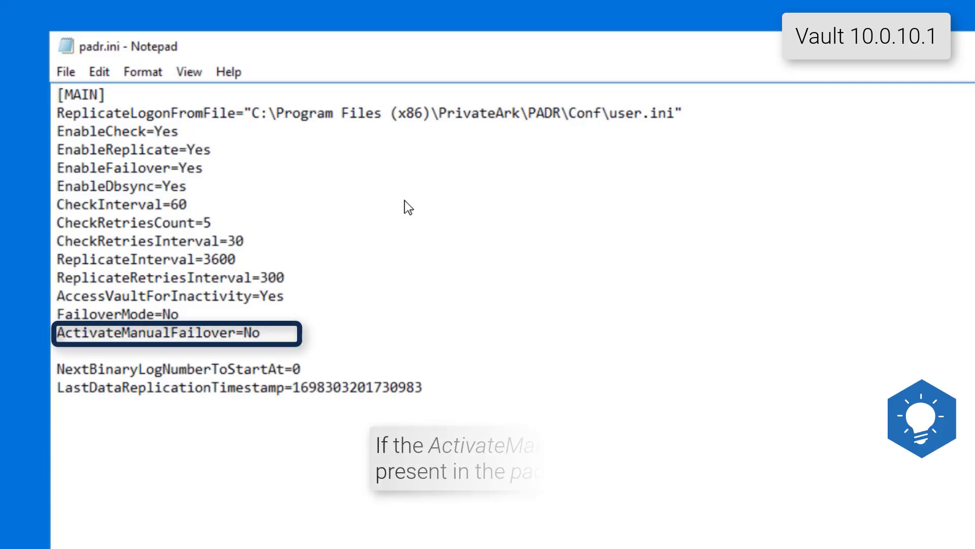
pyautogui.click(319, 338)
pyautogui.press('BackSpace')
pyautogui.press('BackSpace')
pyautogui.write('Yes')
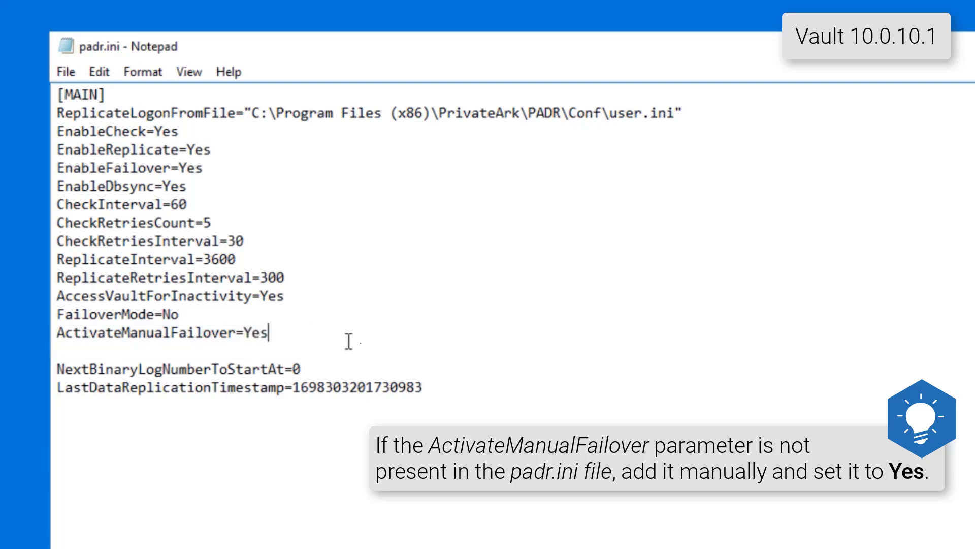
pyautogui.click(72, 71)
pyautogui.click(88, 138)
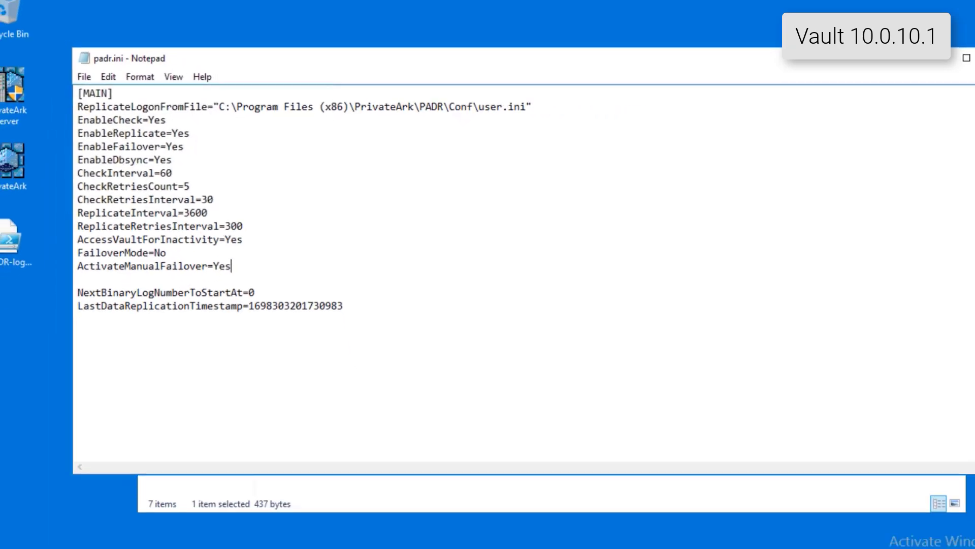
pyautogui.click(881, 65)
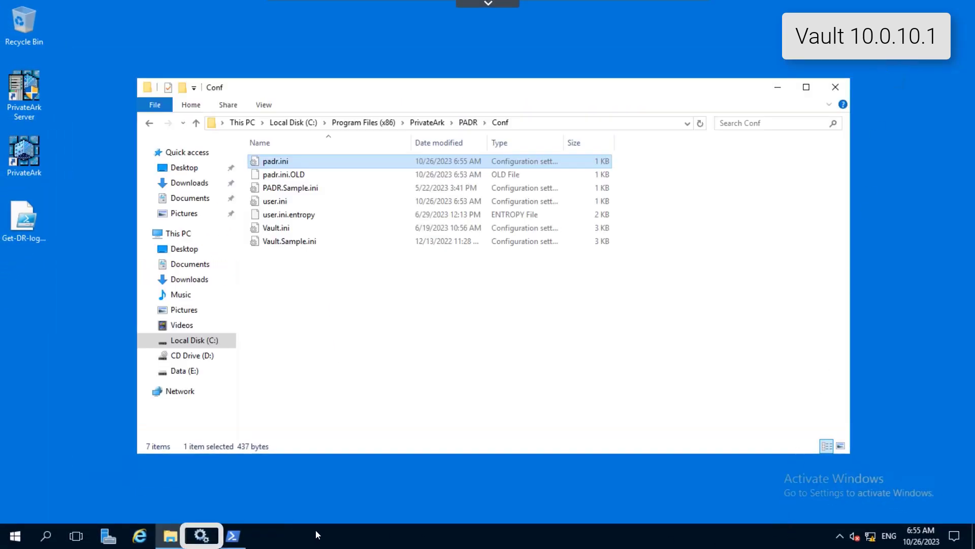
# Step: Switch to Services, restart the CyberArk Vault Disaster Recovery service, and refresh the service list
pyautogui.click(201, 536)
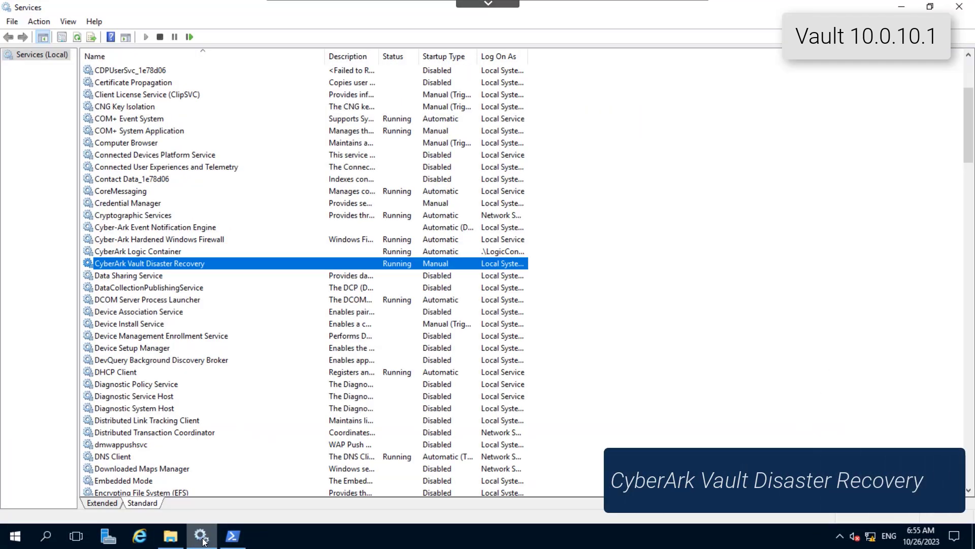
pyautogui.click(191, 37)
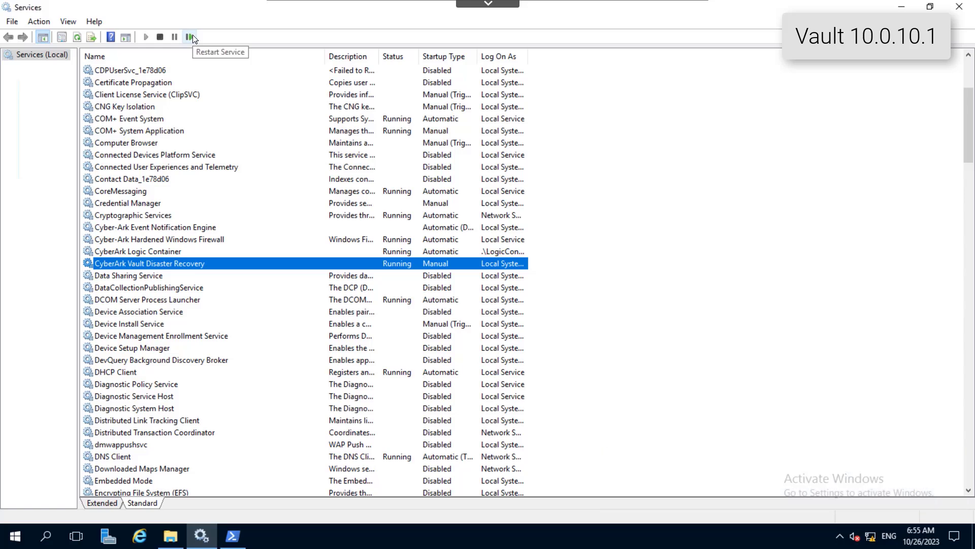
pyautogui.click(79, 39)
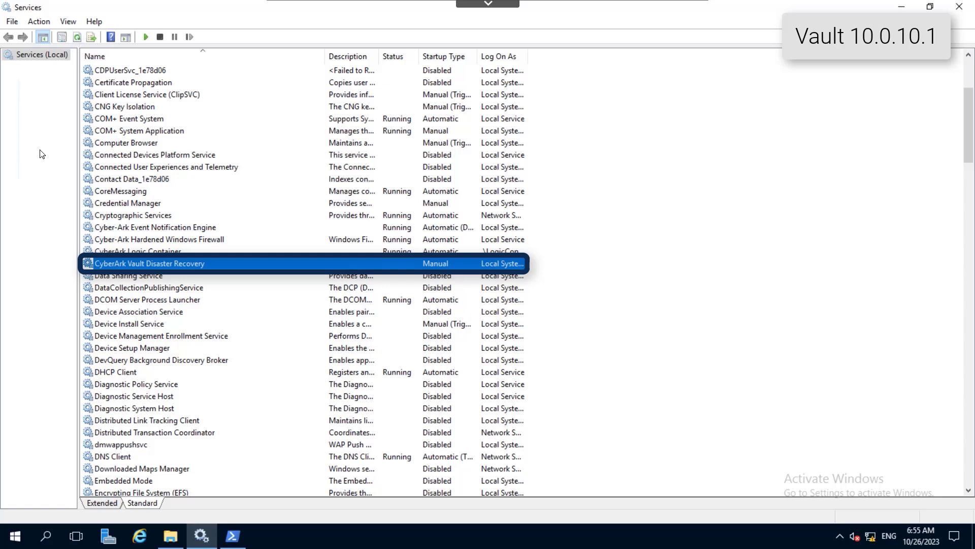
# Step: Examine the failover log in Windows PowerShell and check the status of the vault services in Services
pyautogui.click(232, 537)
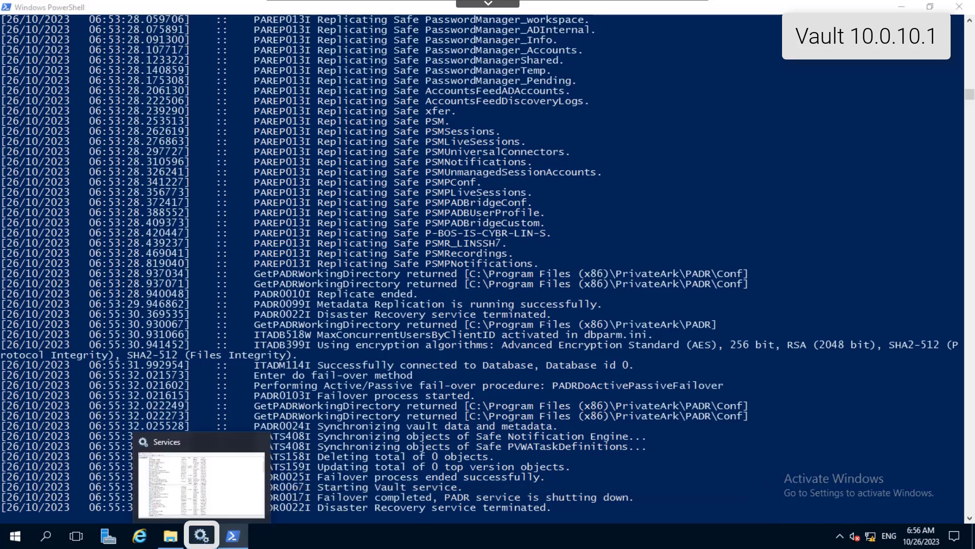
pyautogui.click(204, 539)
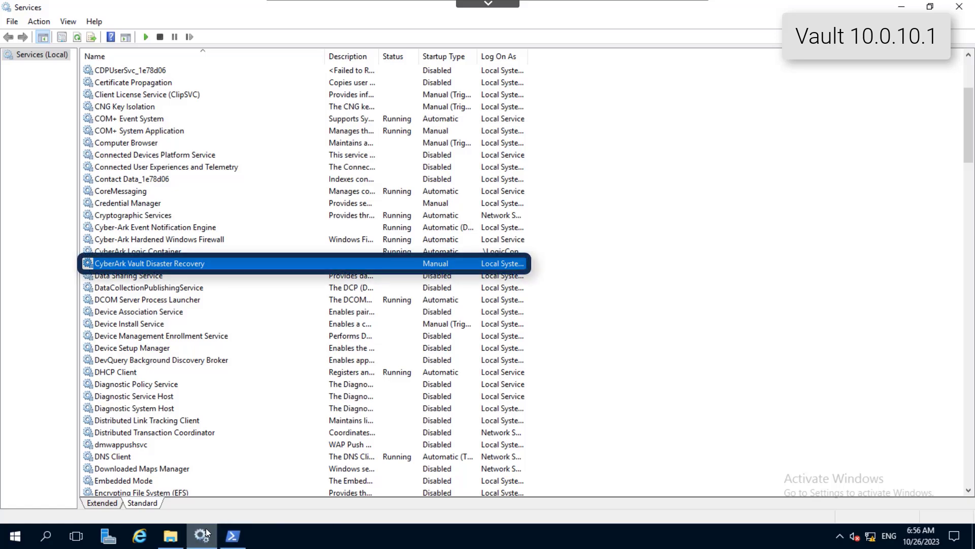
pyautogui.moveTo(968, 124); pyautogui.dragTo(969, 256)
pyautogui.click(493, 421)
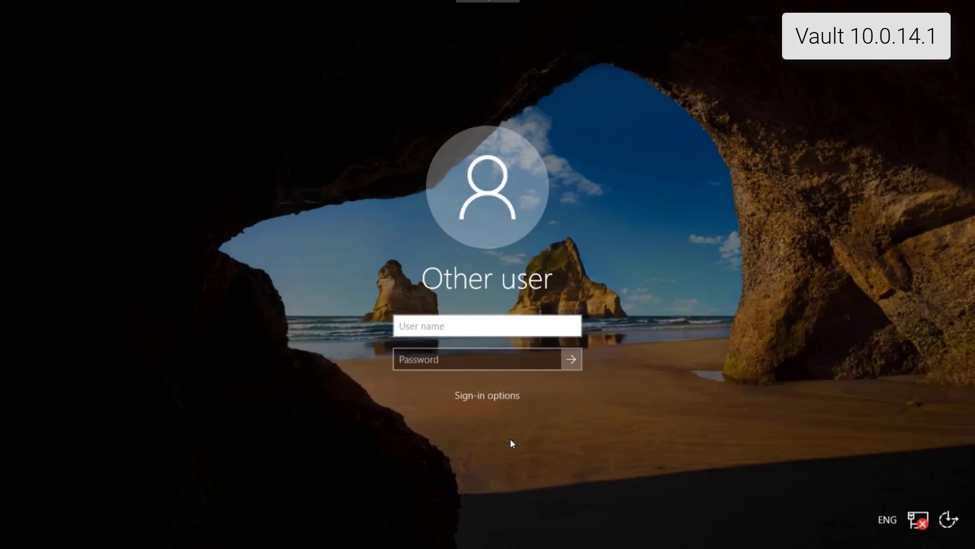
# Step: Sign in to Vault 10.0.14.1 as administrator, entering the account password
pyautogui.write('administrator')
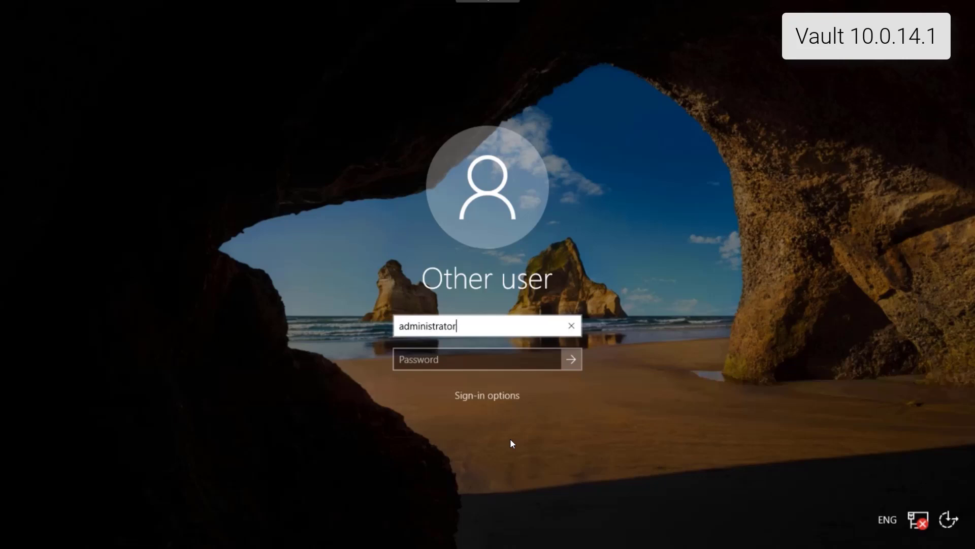
pyautogui.press('Tab')
pyautogui.write('••••••••••')
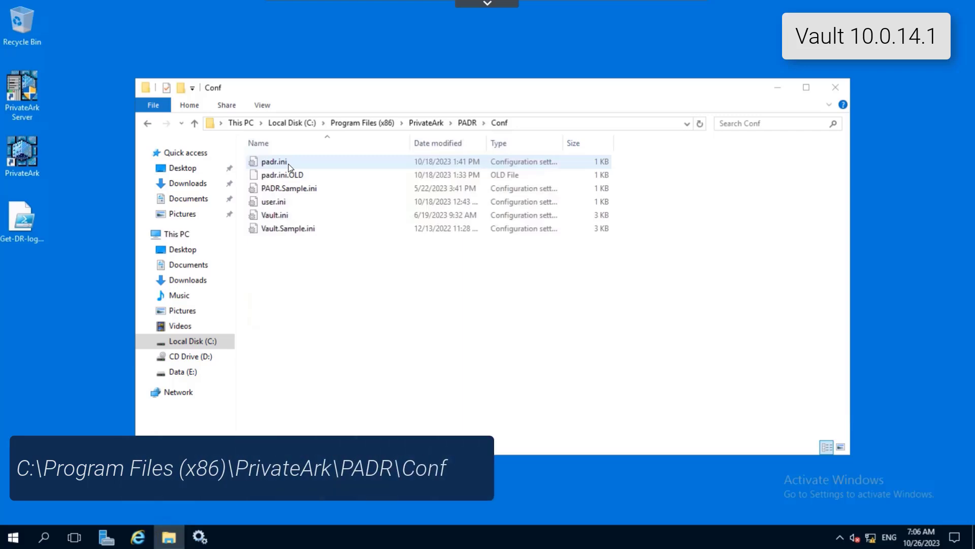
# Step: Open padr.ini in the PADR Conf folder and delete its NextBinaryLogNumberToStartAt and LastDataReplicationTimestamp lines
pyautogui.doubleClick(276, 162)
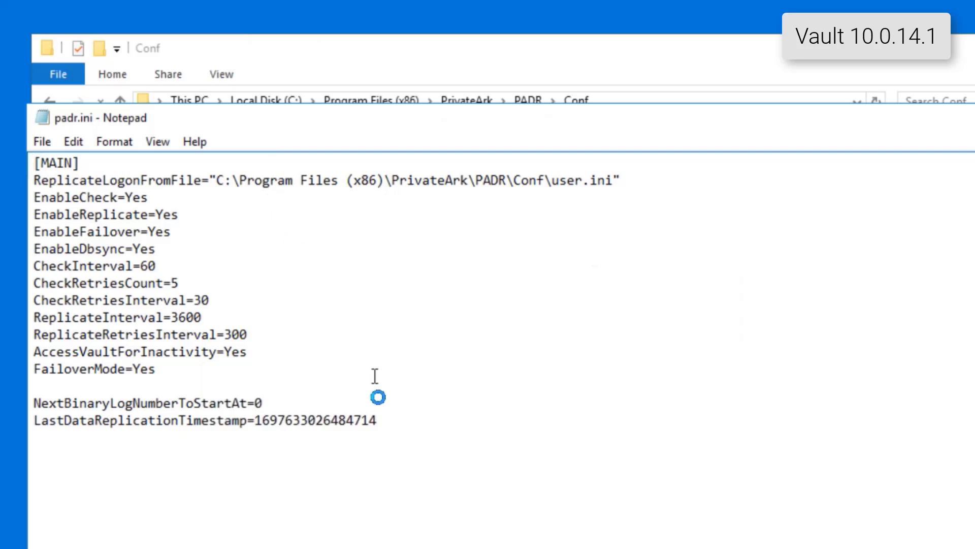
pyautogui.moveTo(381, 419)
pyautogui.mouseDown()
pyautogui.moveTo(32, 419)
pyautogui.moveTo(32, 387)
pyautogui.mouseUp()
pyautogui.press('Delete')
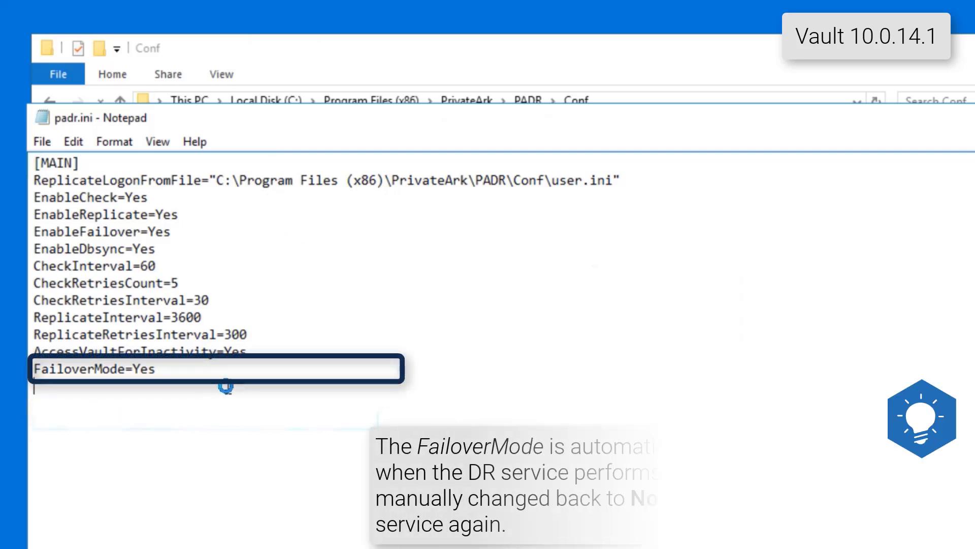
# Step: Set the FailoverMode parameter in padr.ini to No and save the file
pyautogui.click(215, 374)
pyautogui.press('BackSpace')
pyautogui.press('BackSpace')
pyautogui.press('BackSpace')
pyautogui.write('No')
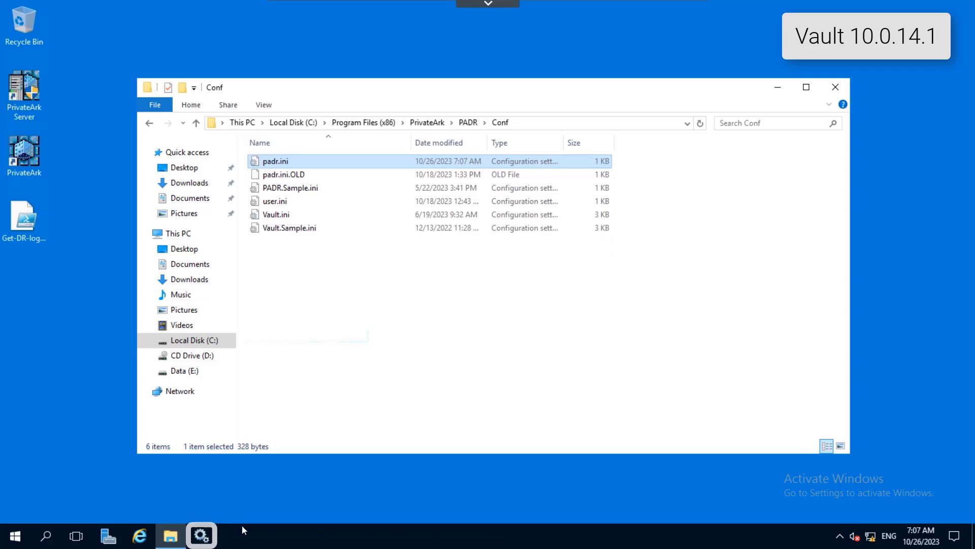
# Step: Switch to Services and stop the PrivateArk Server service together with its dependent Cyber-Ark Event Notification Engine service
pyautogui.click(202, 535)
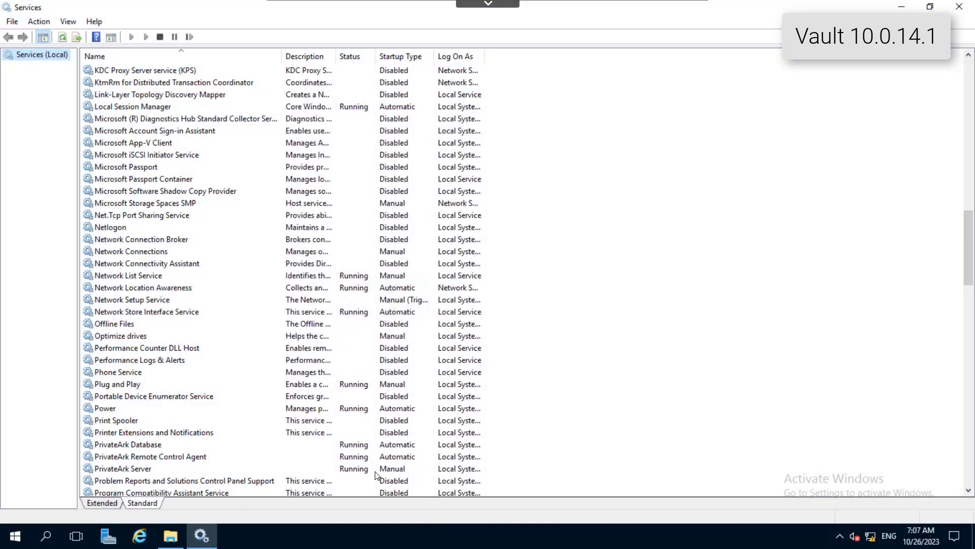
pyautogui.click(377, 471)
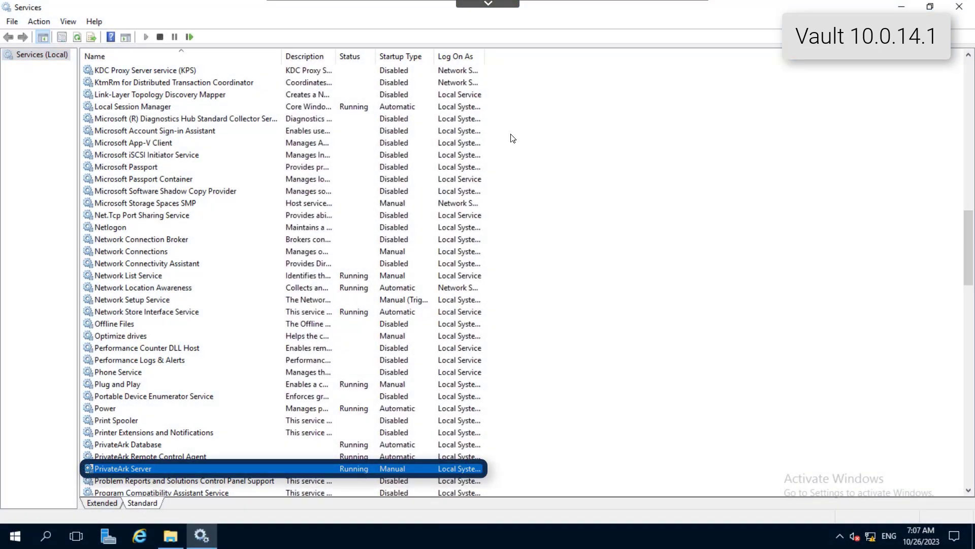
pyautogui.click(163, 39)
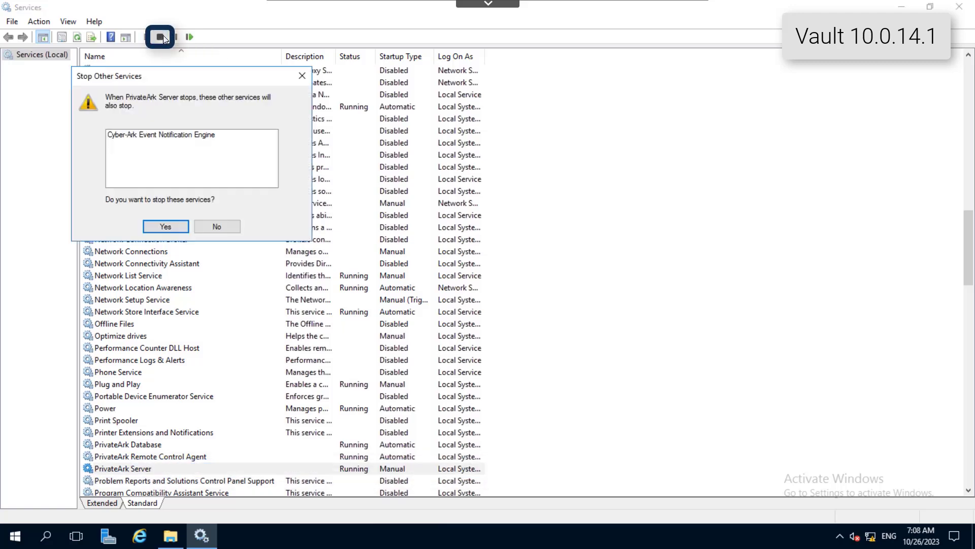
pyautogui.click(166, 227)
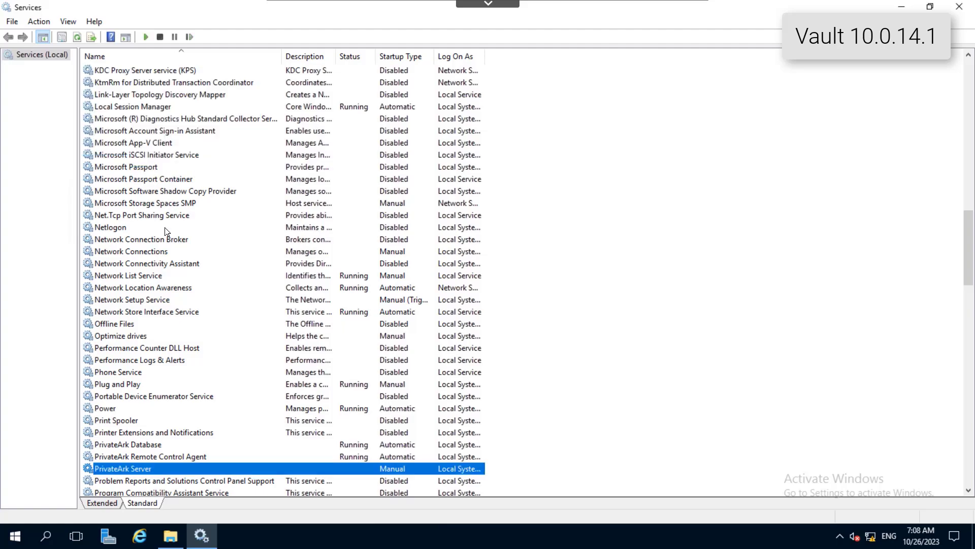
# Step: Start the CyberArk Vault Disaster Recovery service on Vault 10.0.14.1
pyautogui.moveTo(968, 249); pyautogui.dragTo(968, 138)
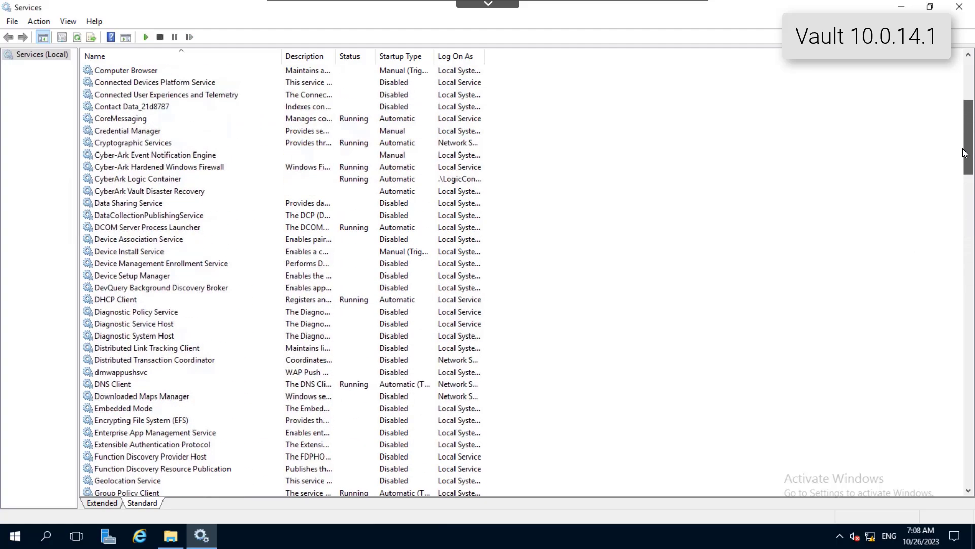
pyautogui.click(472, 192)
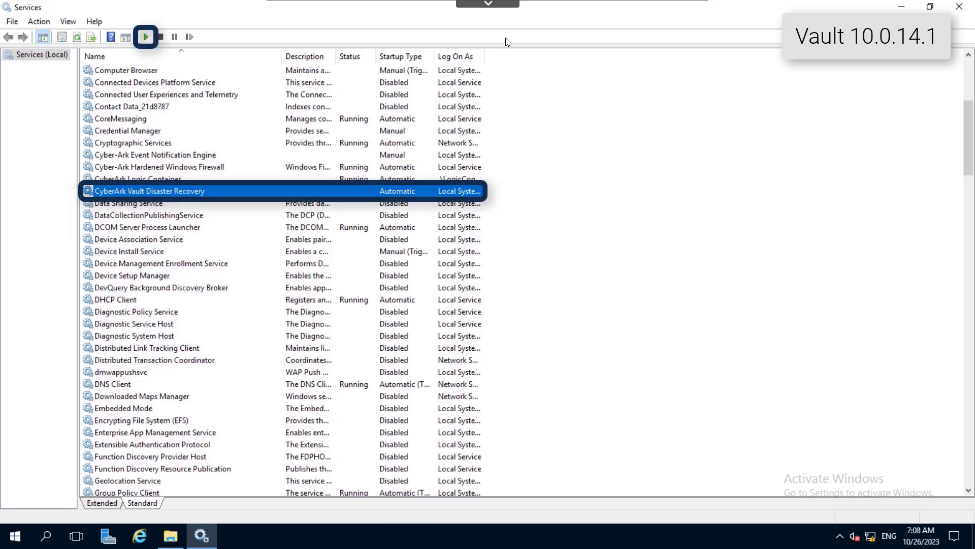
pyautogui.click(147, 37)
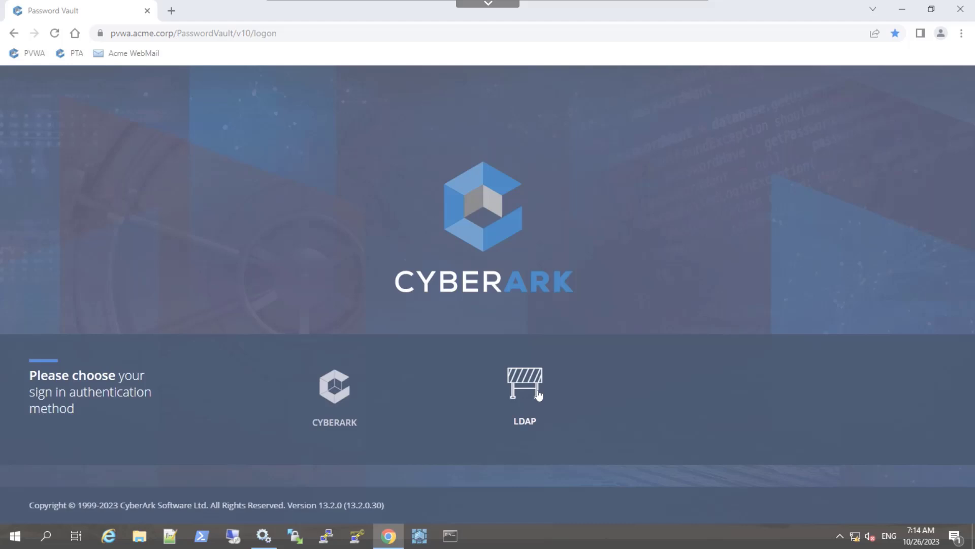
# Step: Sign in to the Password Vault web page with LDAP authentication, entering the account username and password
pyautogui.click(538, 395)
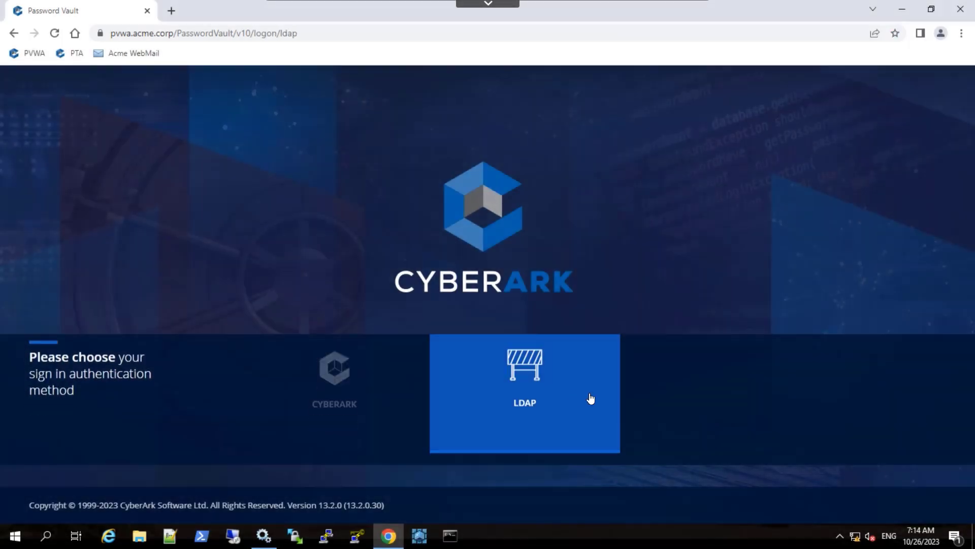
pyautogui.write('Mike')
pyautogui.press('Tab')
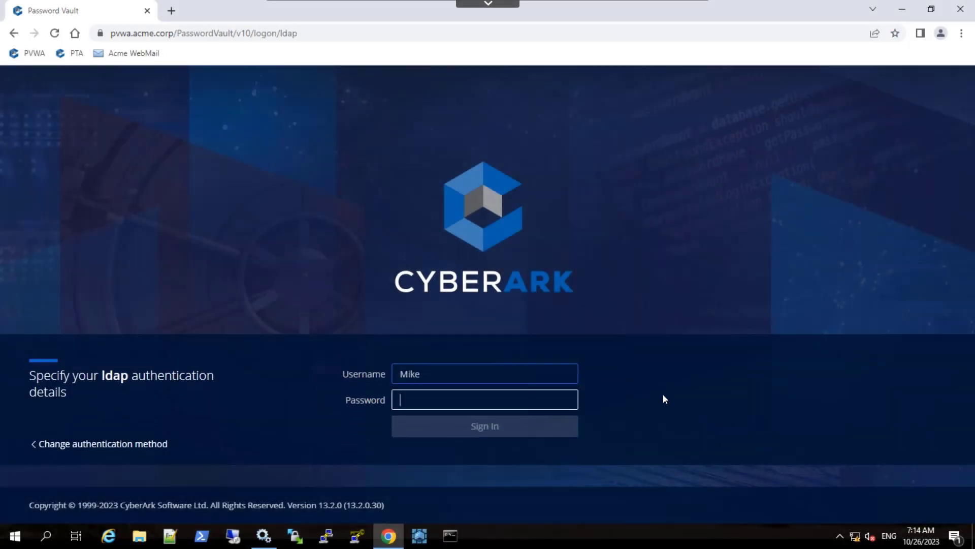
pyautogui.write('•••••••••')
pyautogui.click(568, 433)
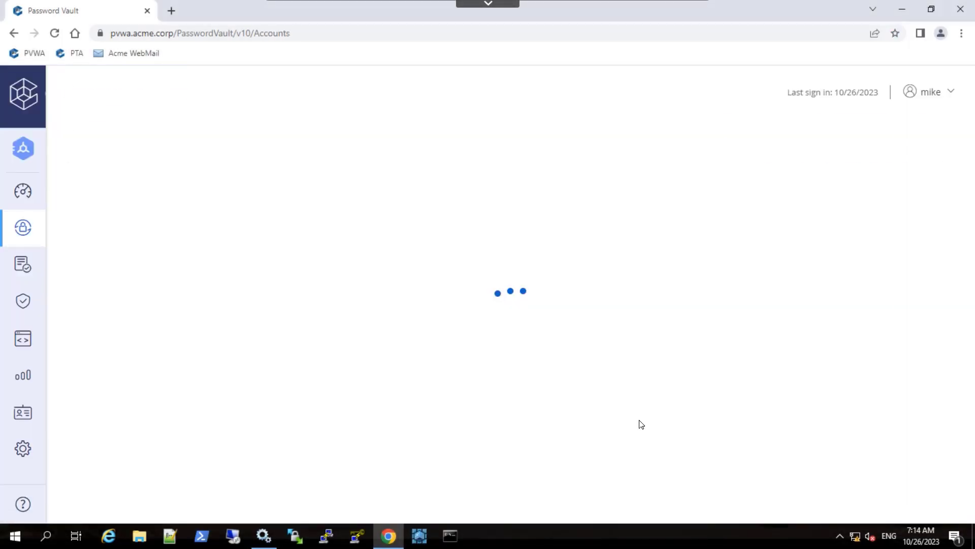
# Step: Request a connection to the proxymng account on psm-ssh.acme.corp, giving "Test Failback" as the reason
pyautogui.click(879, 227)
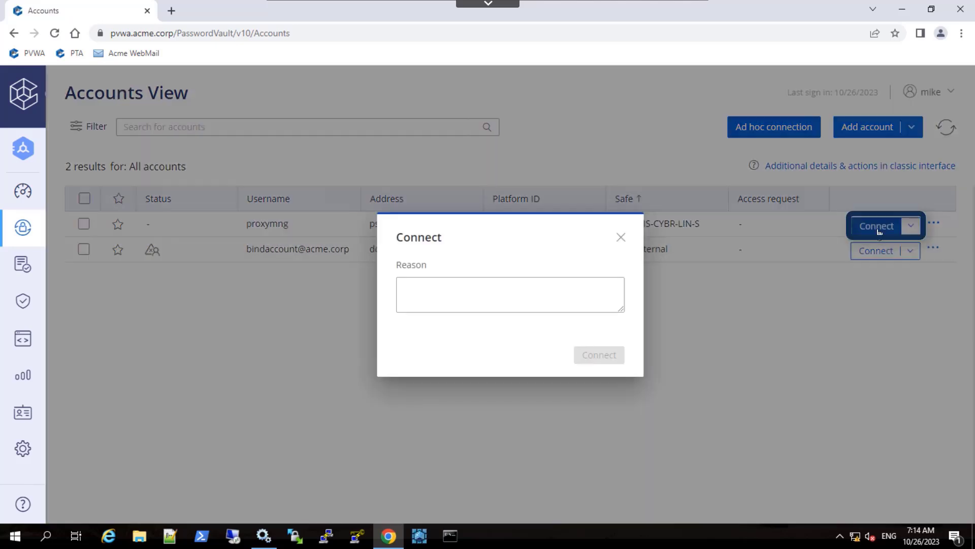
pyautogui.click(600, 296)
pyautogui.write('Test ')
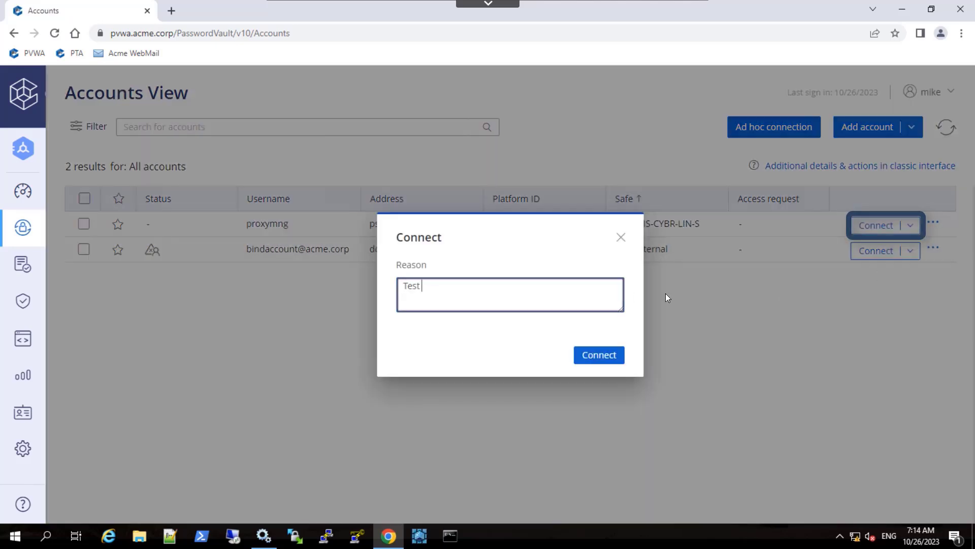
pyautogui.write('Failback')
pyautogui.click(616, 357)
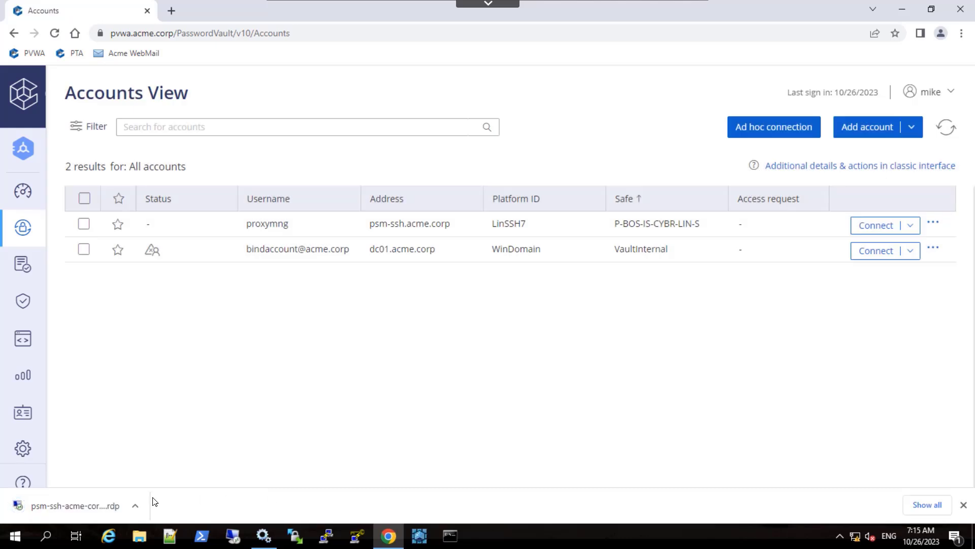
# Step: Launch the SSH session from the downloaded psm-ssh RDP file and end it with the exit command
pyautogui.click(85, 500)
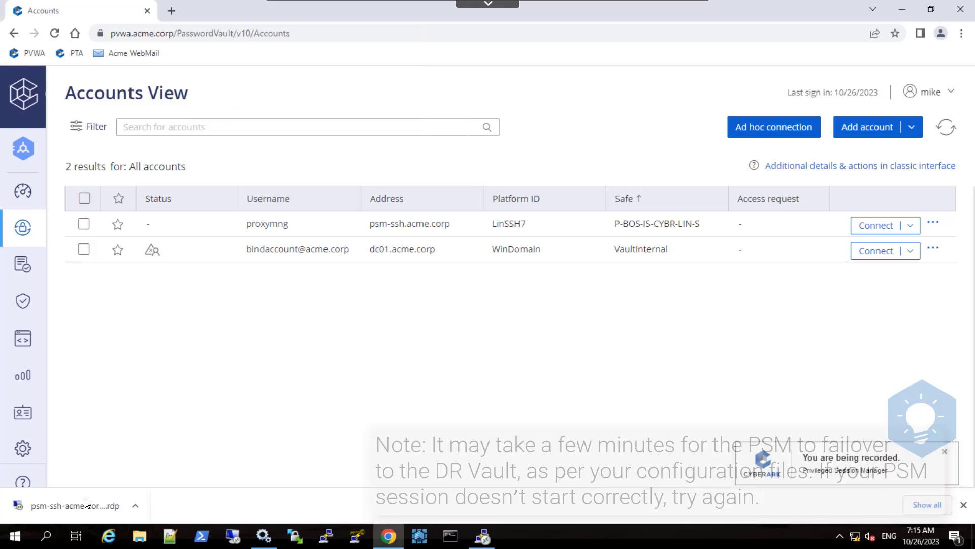
pyautogui.write('e')
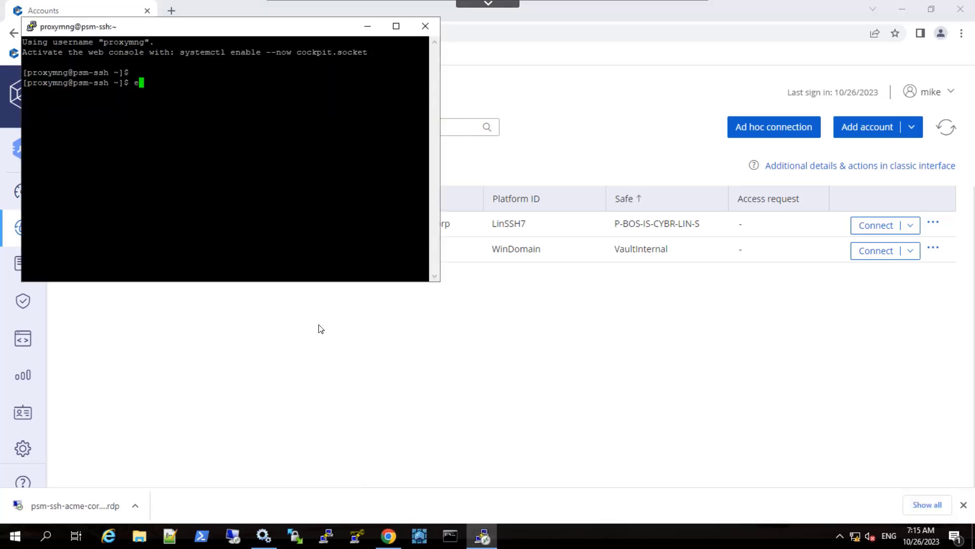
pyautogui.write('xit')
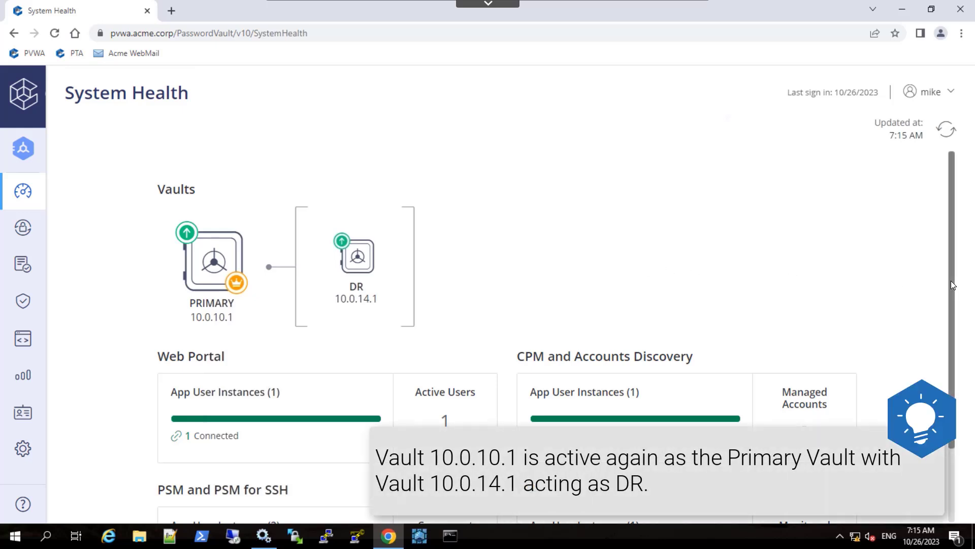
# Step: Examine the System Health page for the Vault roles and the connection status of the Web Portal and PSM components
pyautogui.moveTo(951, 281); pyautogui.dragTo(953, 359)
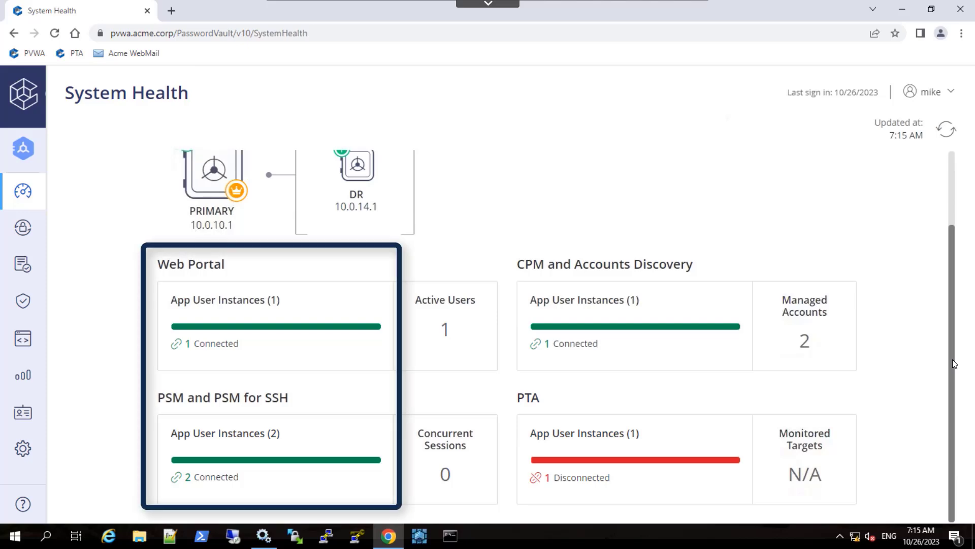